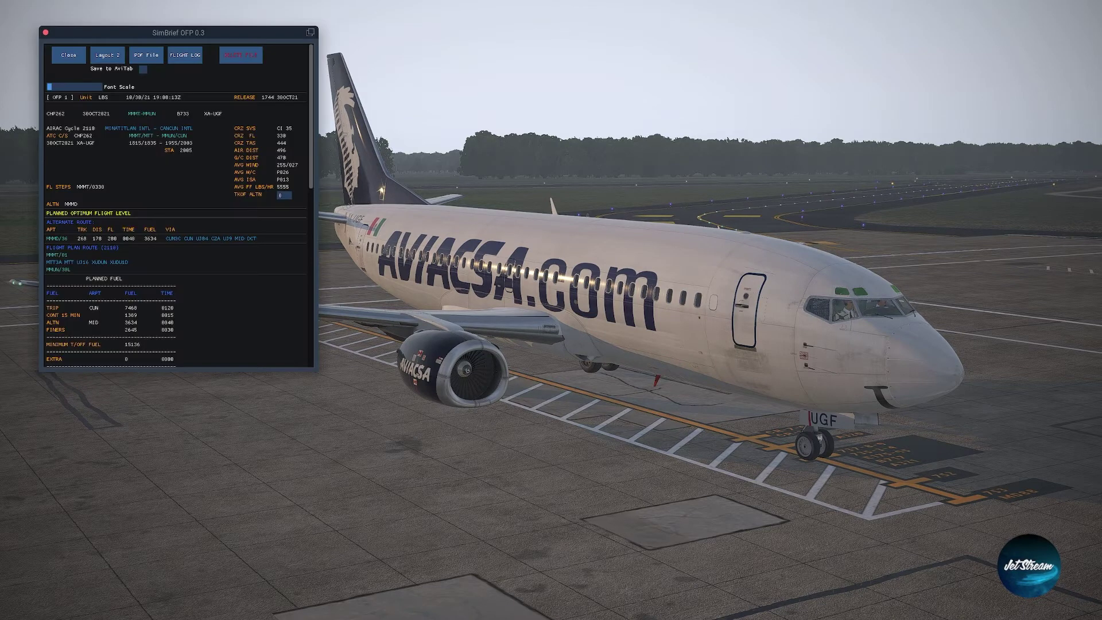
- Shift the SimBrief OFP window right while checking its trip fuel 7468 and take-off fuel 15136
{"action": "left_click_drag", "start_coordinate": [178, 33], "coordinate": [226, 36]}
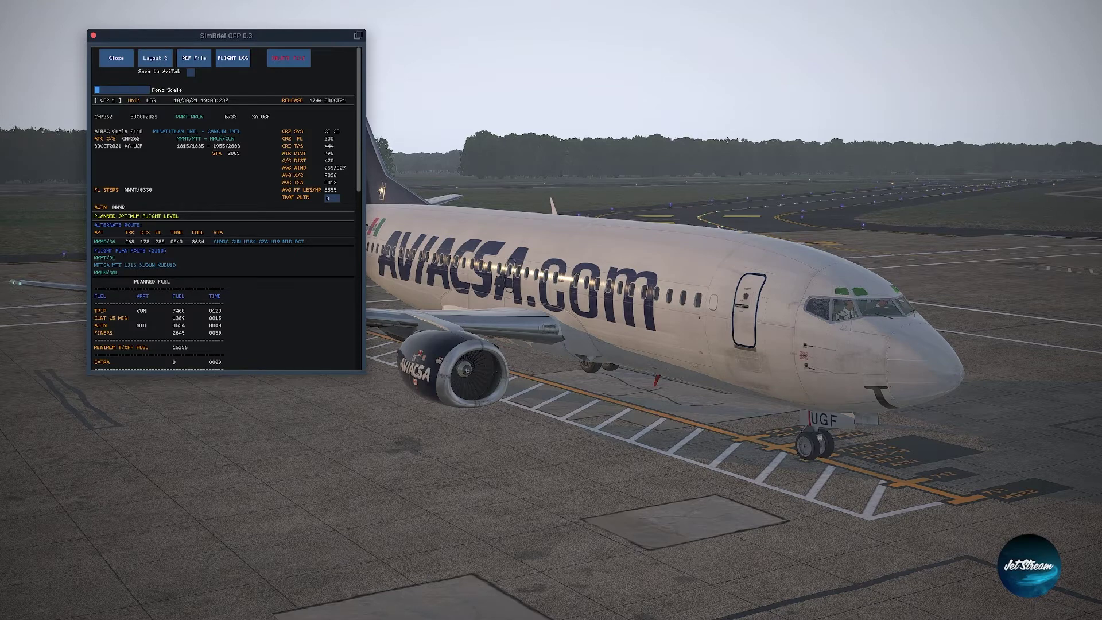
{"action": "scroll", "coordinate": [227, 208], "scroll_direction": "down", "scroll_amount": 2}
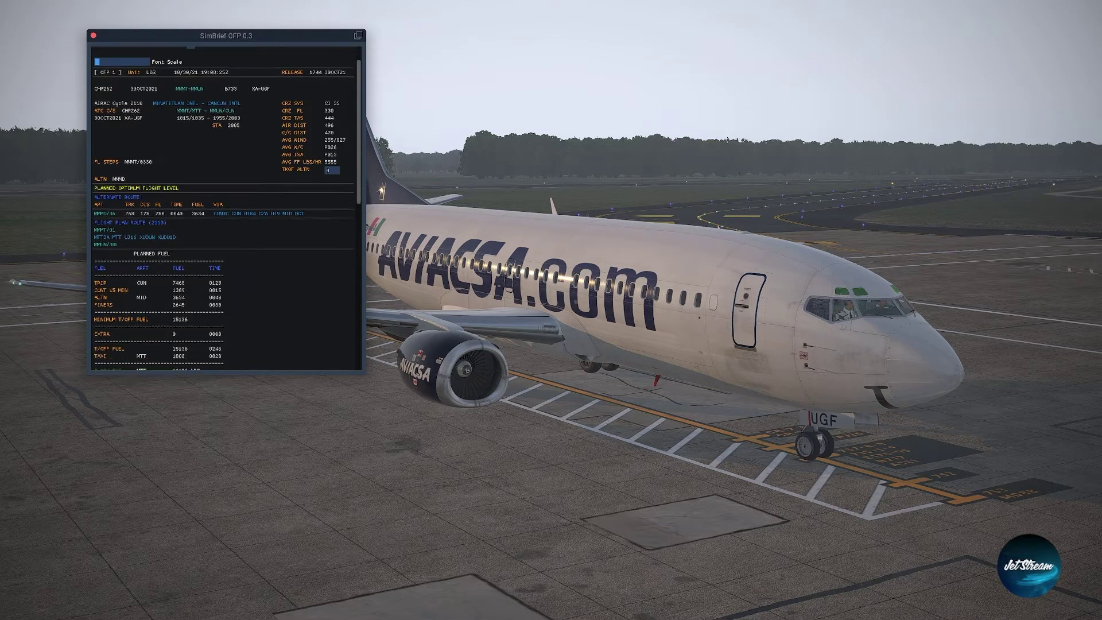
{"action": "scroll", "coordinate": [224, 206], "scroll_direction": "up", "scroll_amount": 2}
{"action": "scroll", "coordinate": [224, 206], "scroll_direction": "down", "scroll_amount": 10}
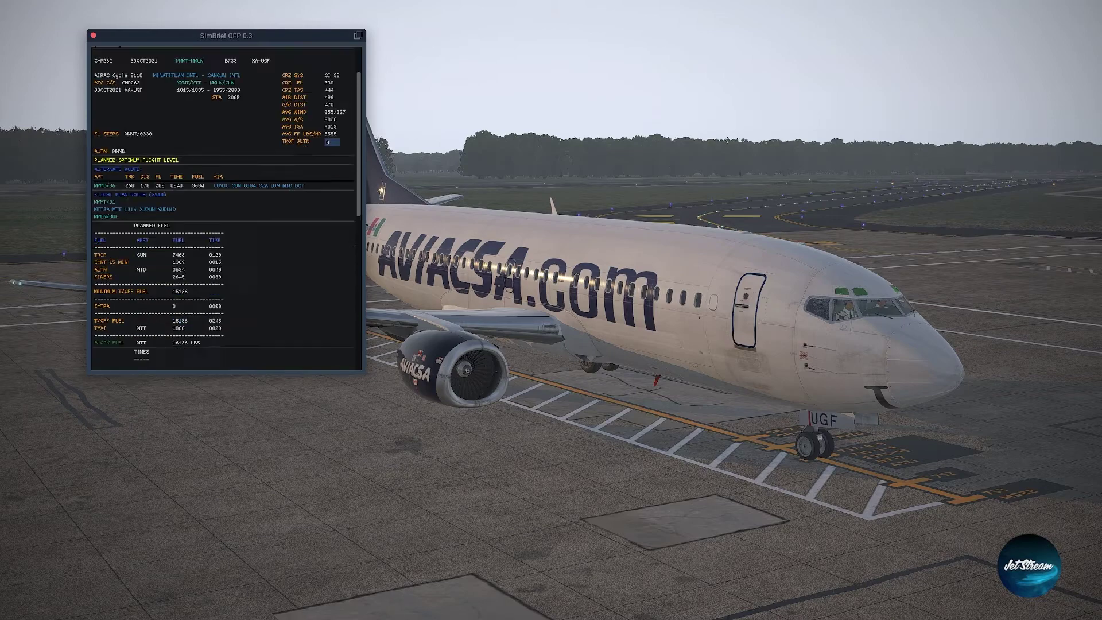
{"action": "scroll", "coordinate": [223, 206], "scroll_direction": "up", "scroll_amount": 10}
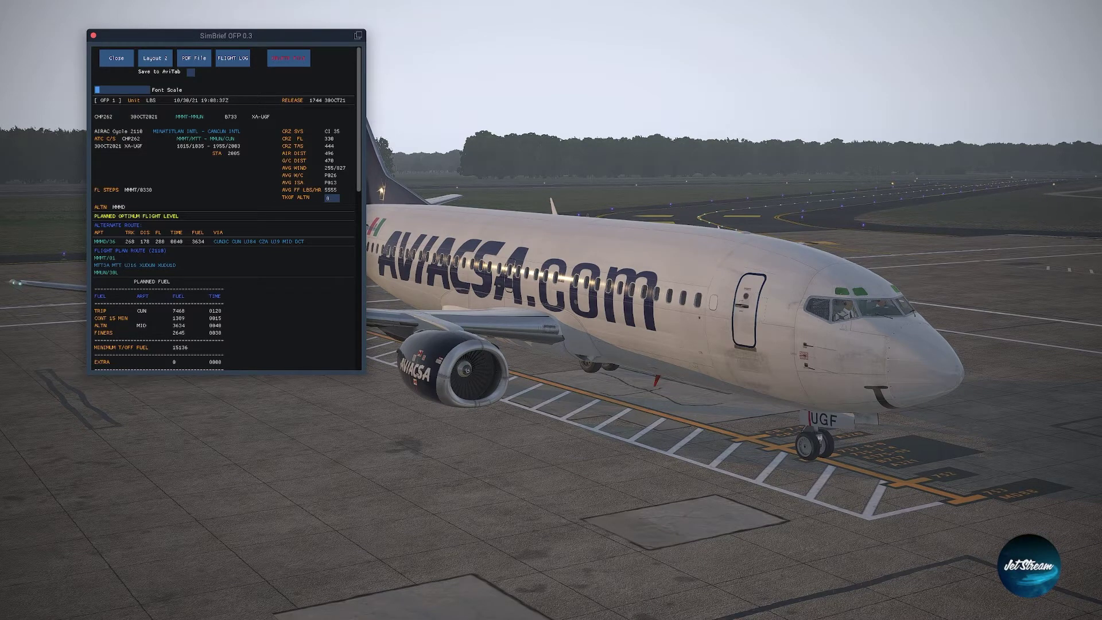
{"action": "scroll", "coordinate": [224, 207], "scroll_direction": "down", "scroll_amount": 3}
{"action": "scroll", "coordinate": [224, 207], "scroll_direction": "up", "scroll_amount": 2}
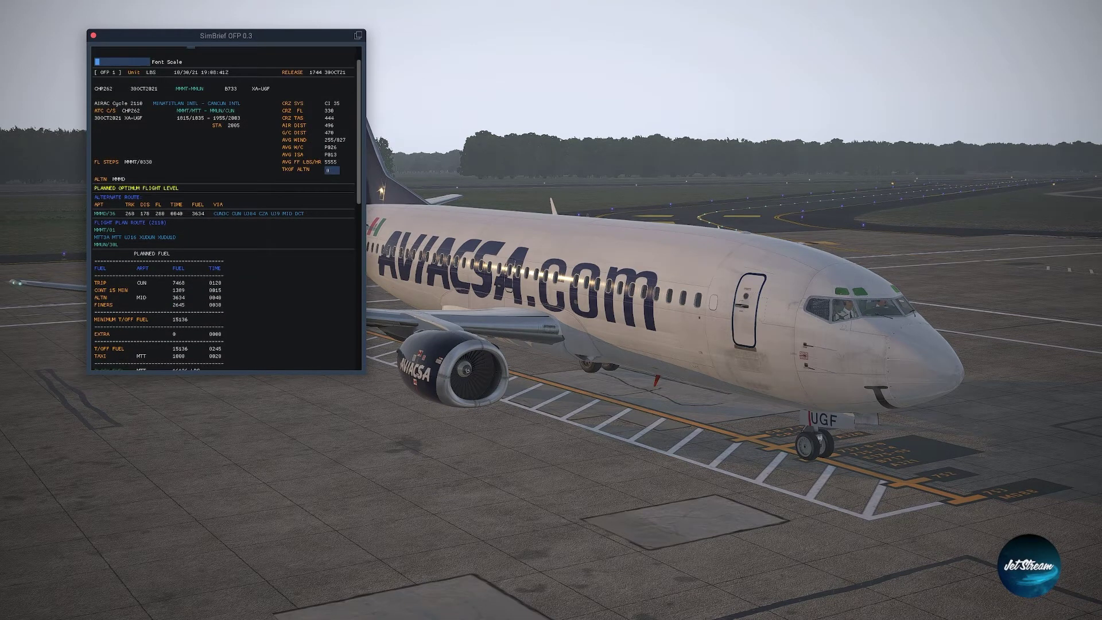
{"action": "left_click_drag", "start_coordinate": [172, 35], "coordinate": [187, 33]}
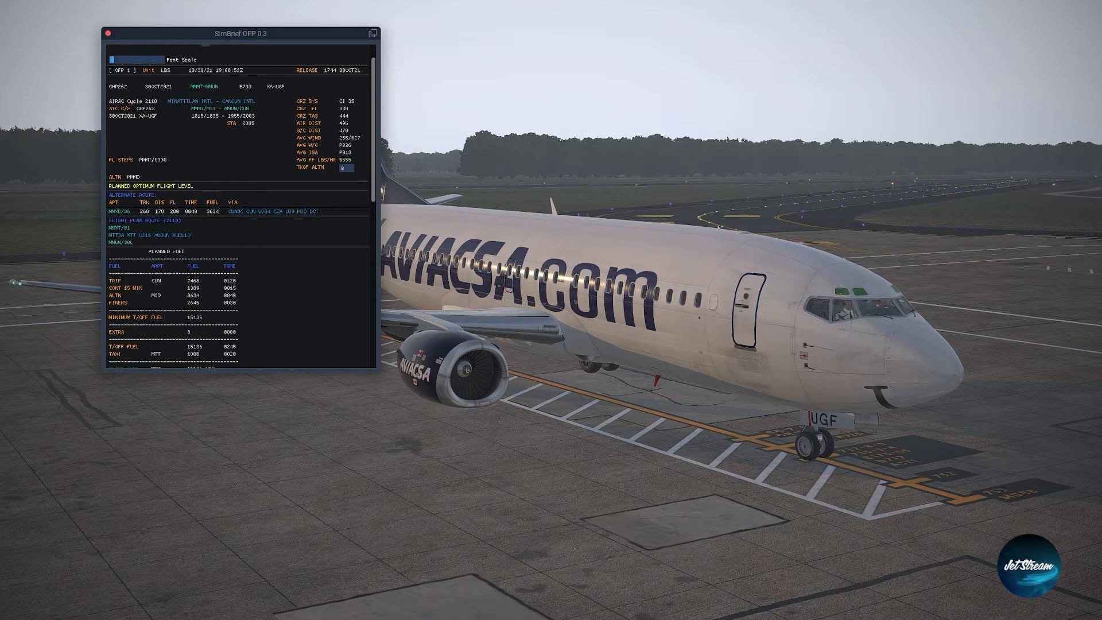
- Switch to the 3D cockpit view and move the OFP window further right and down
{"action": "key", "text": "shift+9"}
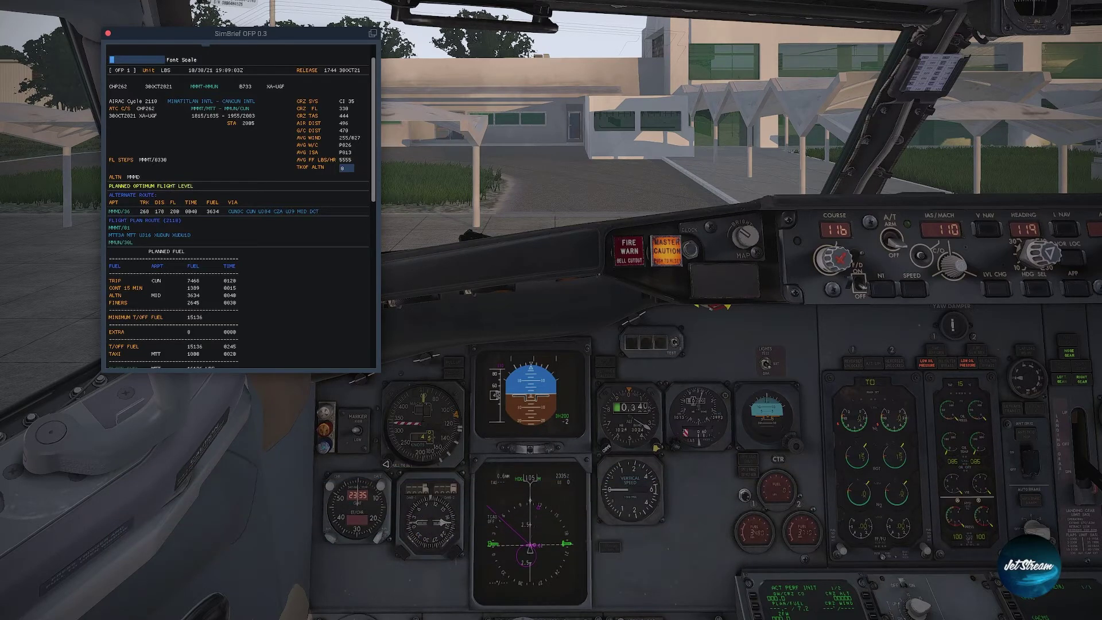
{"action": "left_click_drag", "start_coordinate": [241, 34], "coordinate": [352, 58]}
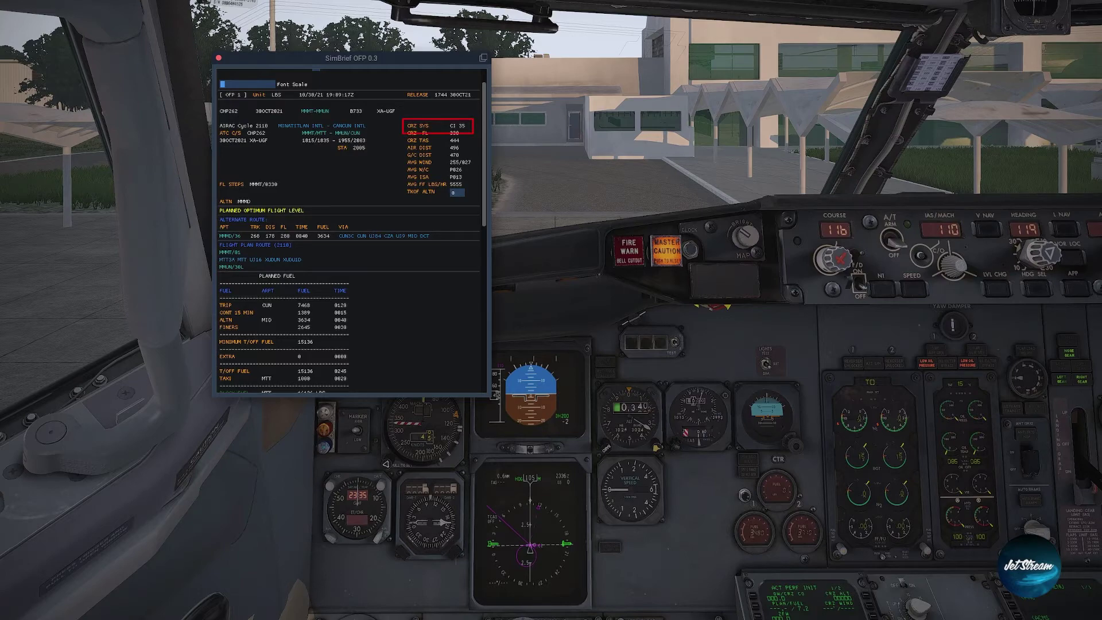
- Bring the FMC into view and put 35 in the PERF INIT COST INDEX field
{"action": "key", "text": "KP_2"}
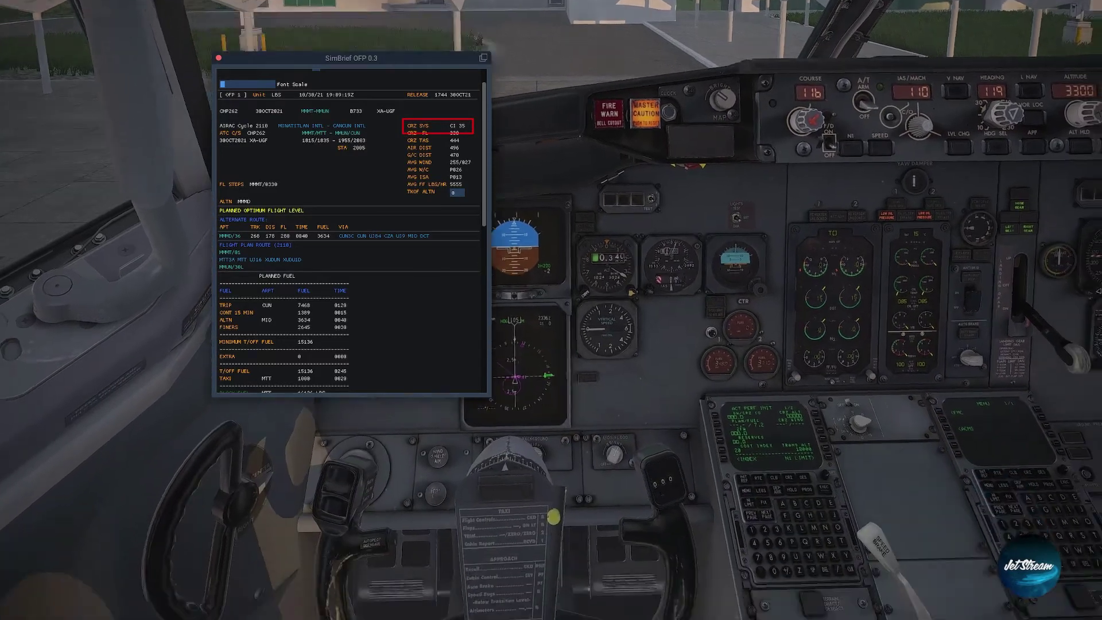
{"action": "key", "text": "KP_4"}
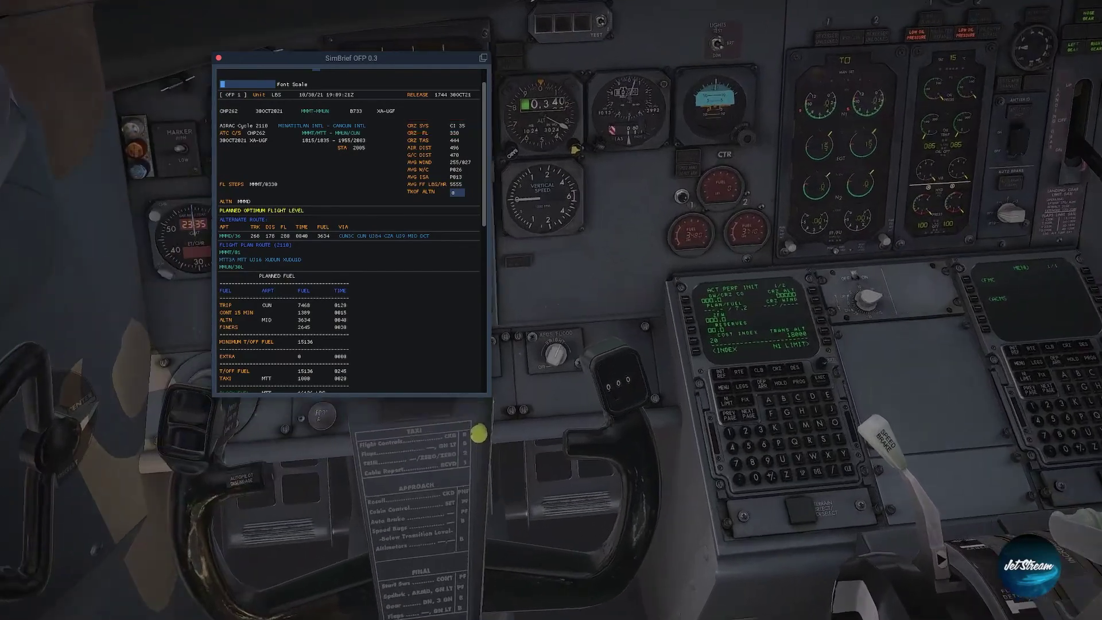
{"action": "key", "text": "KP_3"}
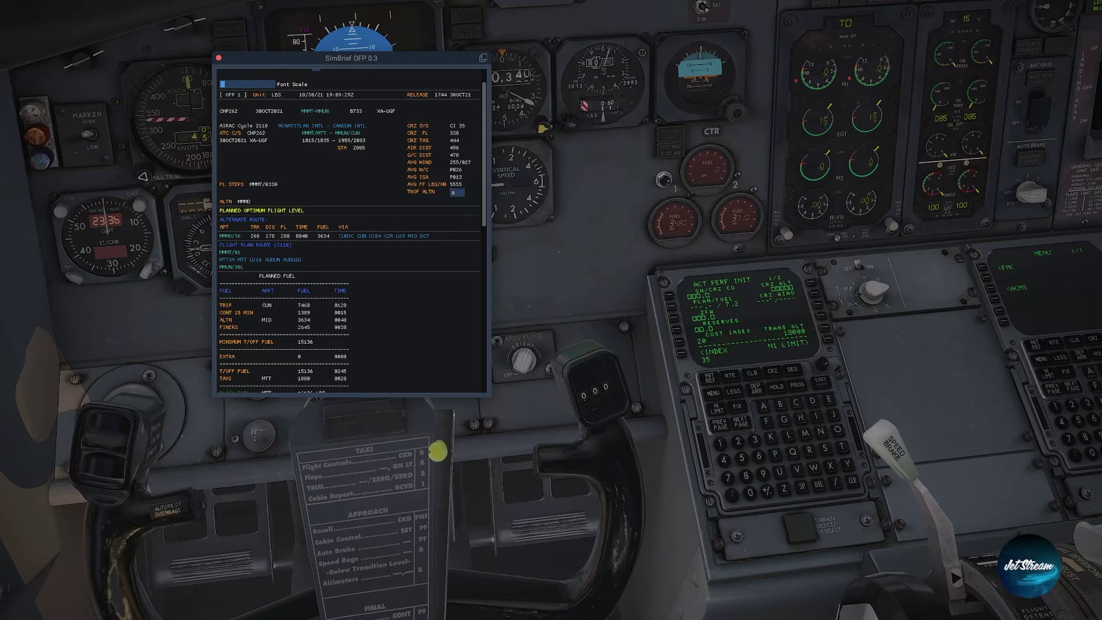
{"action": "left_click", "coordinate": [678, 340]}
{"action": "scroll", "coordinate": [350, 230], "scroll_direction": "down", "scroll_amount": 2}
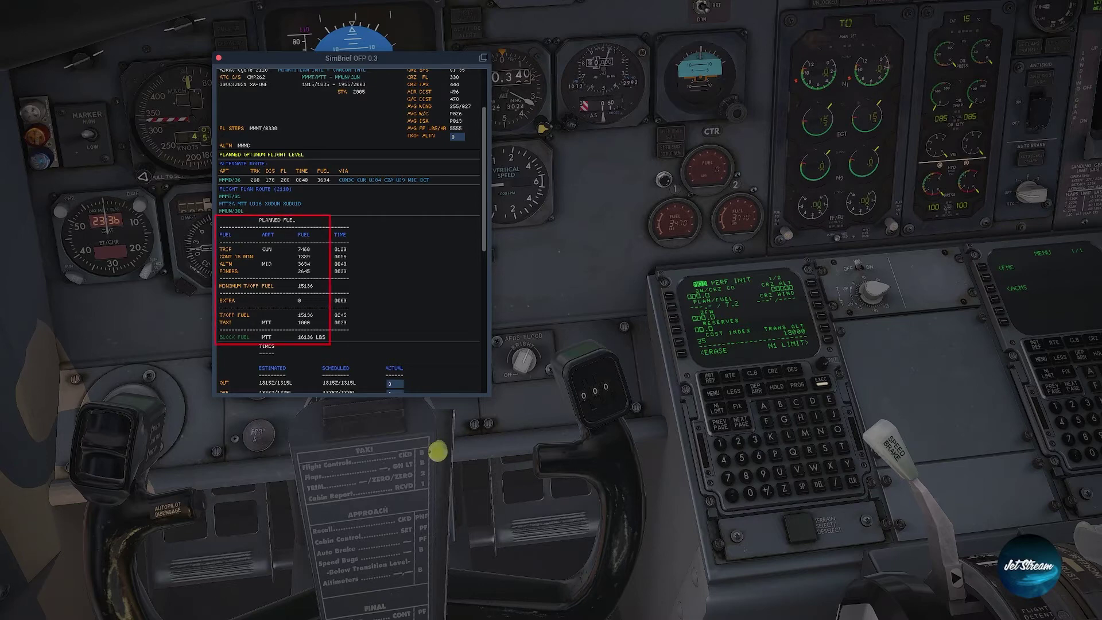
{"action": "scroll", "coordinate": [350, 230], "scroll_direction": "down", "scroll_amount": 1}
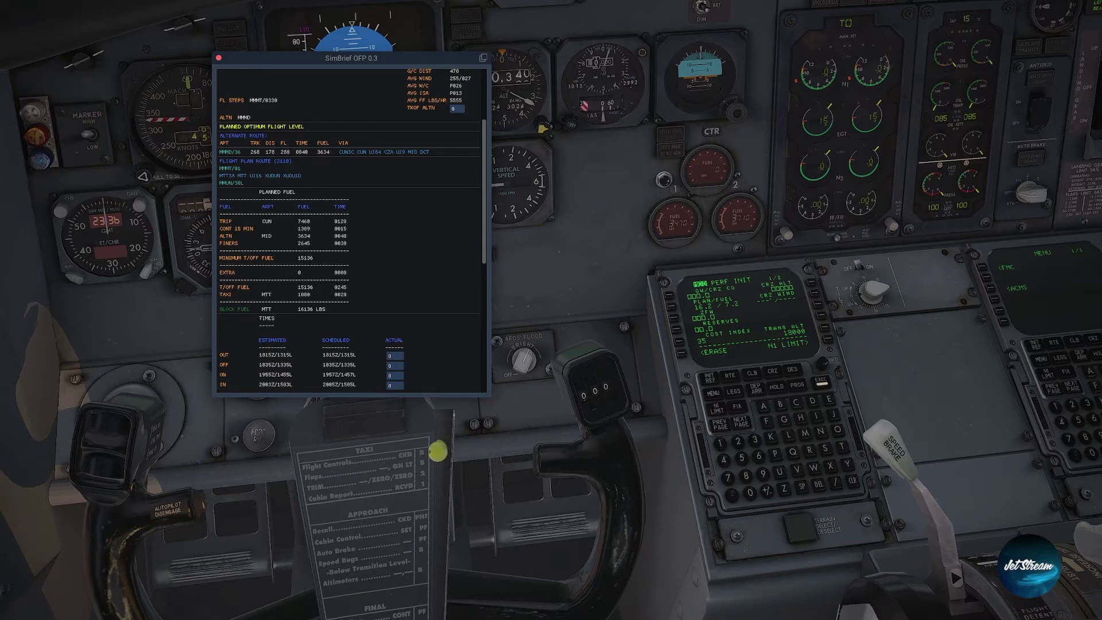
- Enter ZFW 103.9 on PERF INIT and stage 2.7 in the scratchpad for reserves
{"action": "scroll", "coordinate": [351, 231], "scroll_direction": "down", "scroll_amount": 1}
{"action": "scroll", "coordinate": [352, 231], "scroll_direction": "down", "scroll_amount": 1}
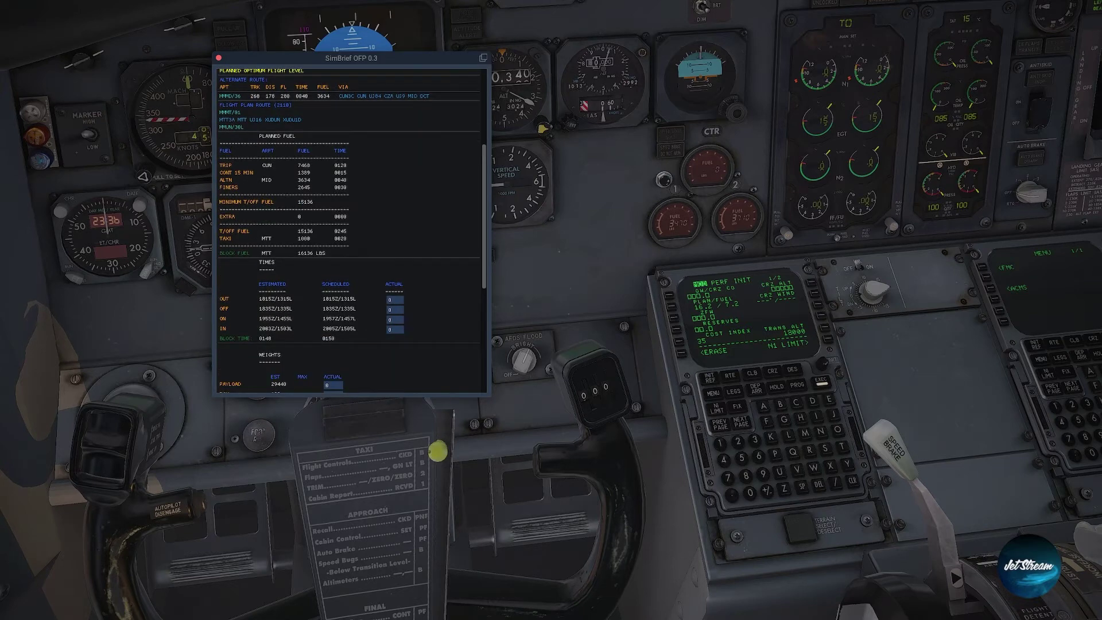
{"action": "scroll", "coordinate": [351, 230], "scroll_direction": "up", "scroll_amount": 2}
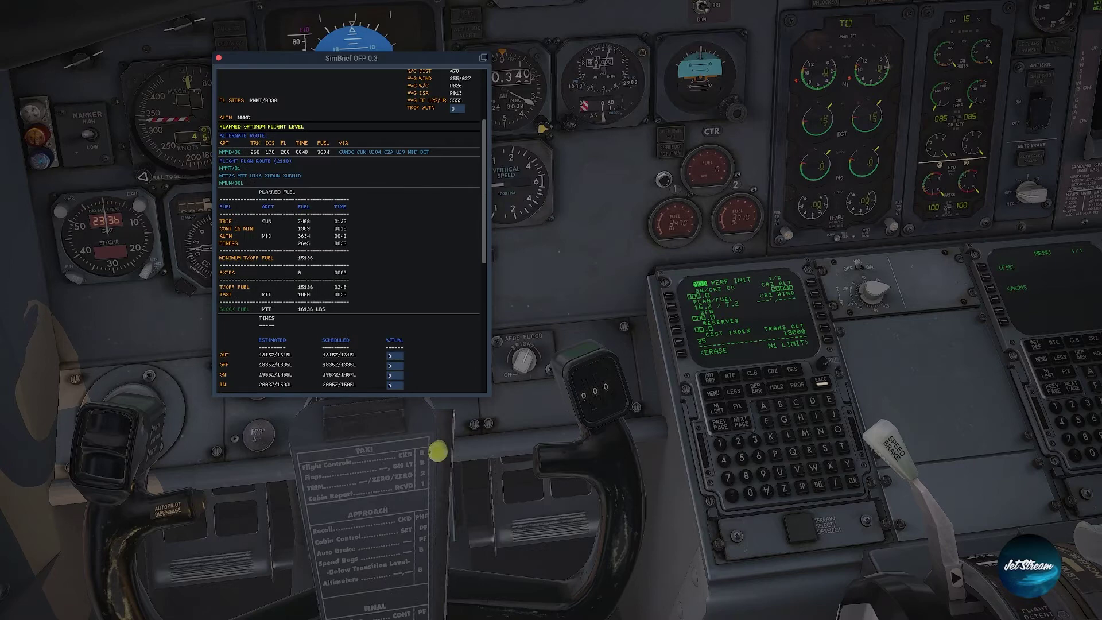
{"action": "scroll", "coordinate": [352, 230], "scroll_direction": "down", "scroll_amount": 10}
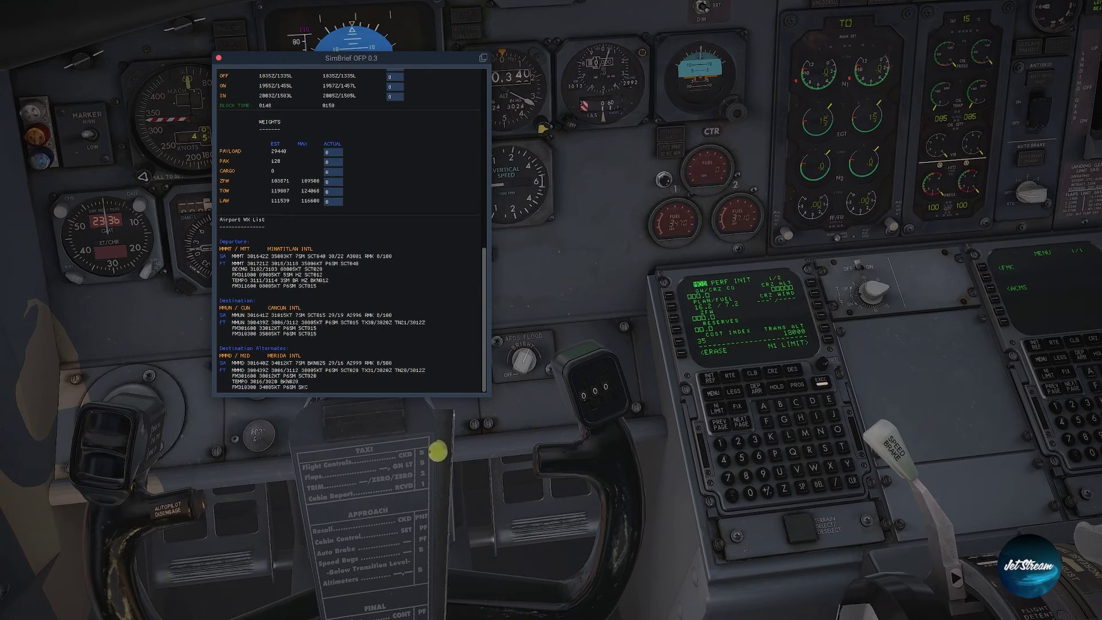
{"action": "scroll", "coordinate": [351, 231], "scroll_direction": "up", "scroll_amount": 5}
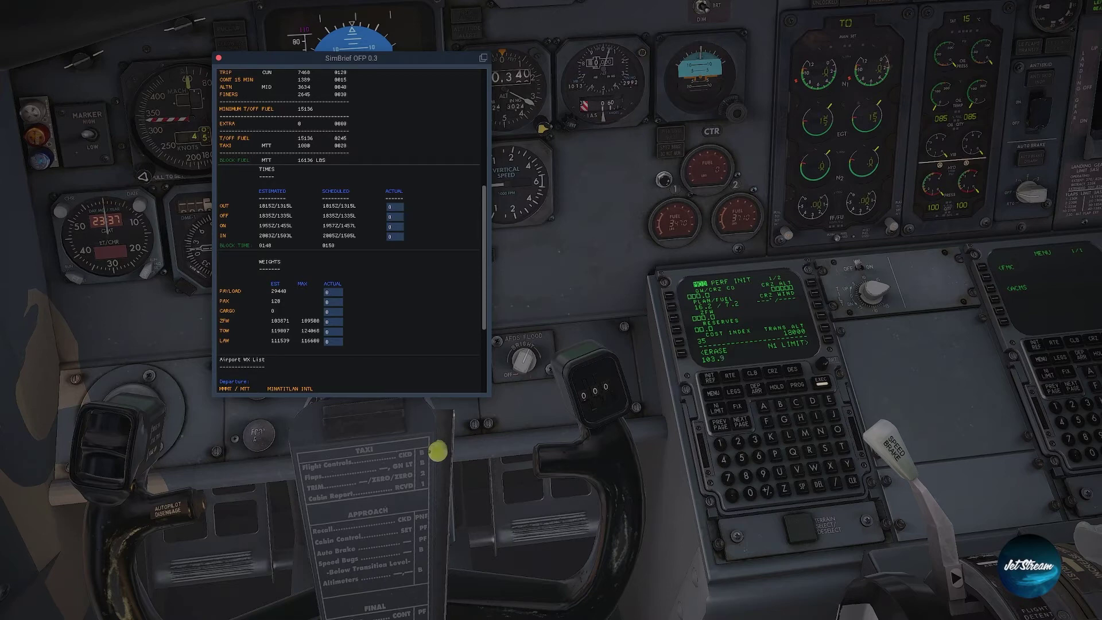
{"action": "left_click", "coordinate": [672, 316]}
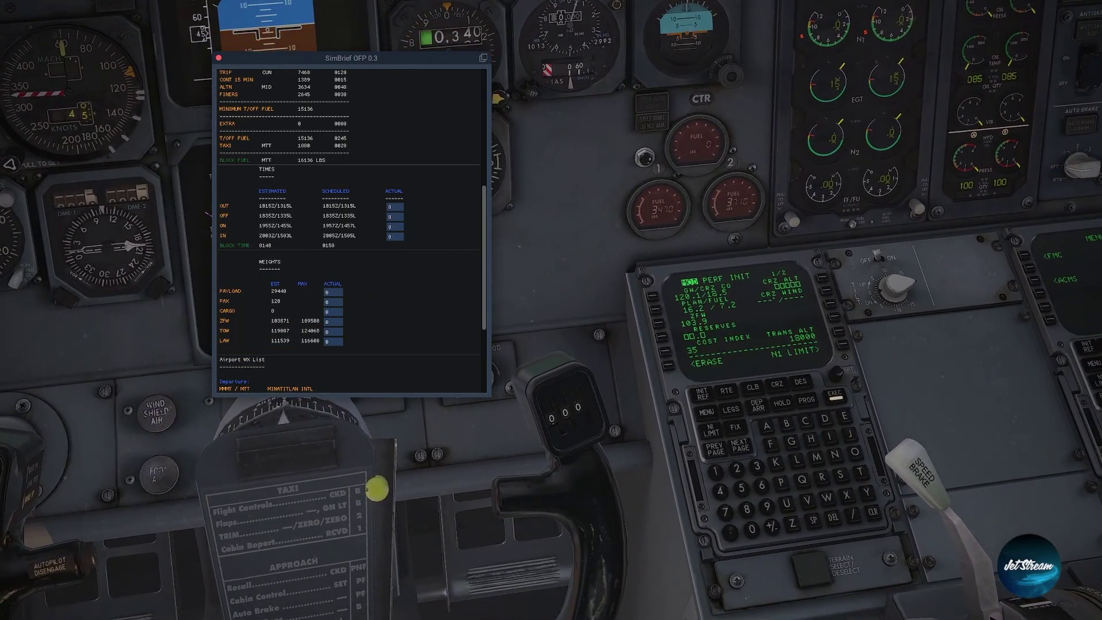
{"action": "scroll", "coordinate": [350, 229], "scroll_direction": "up", "scroll_amount": 2}
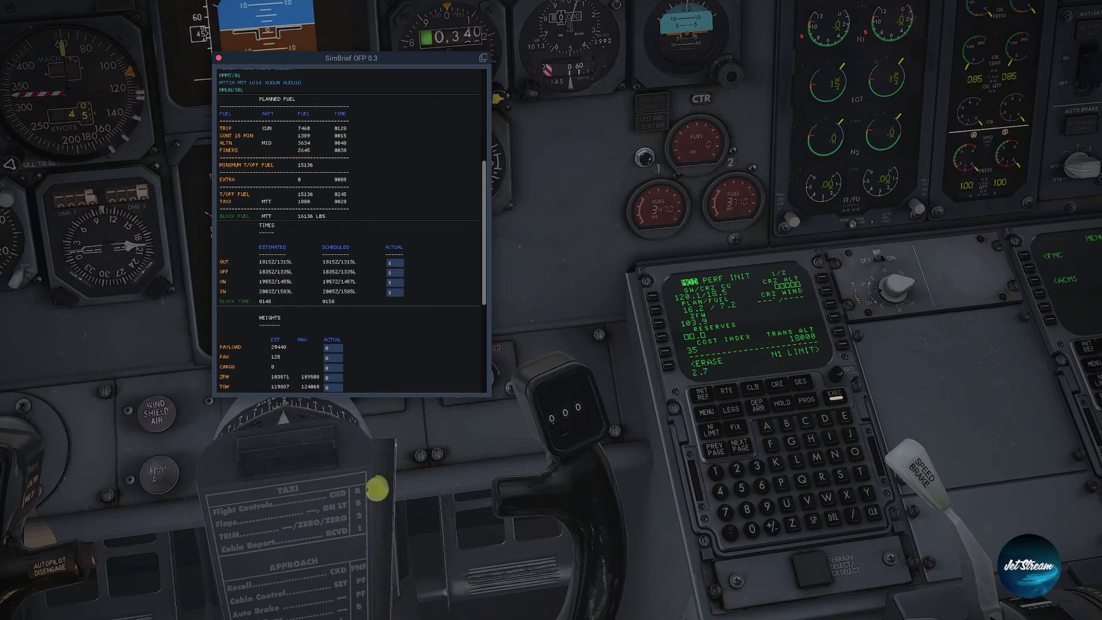
- Move 2.7 into the RESERVES field and return the OFP to its top
{"action": "left_click", "coordinate": [654, 337]}
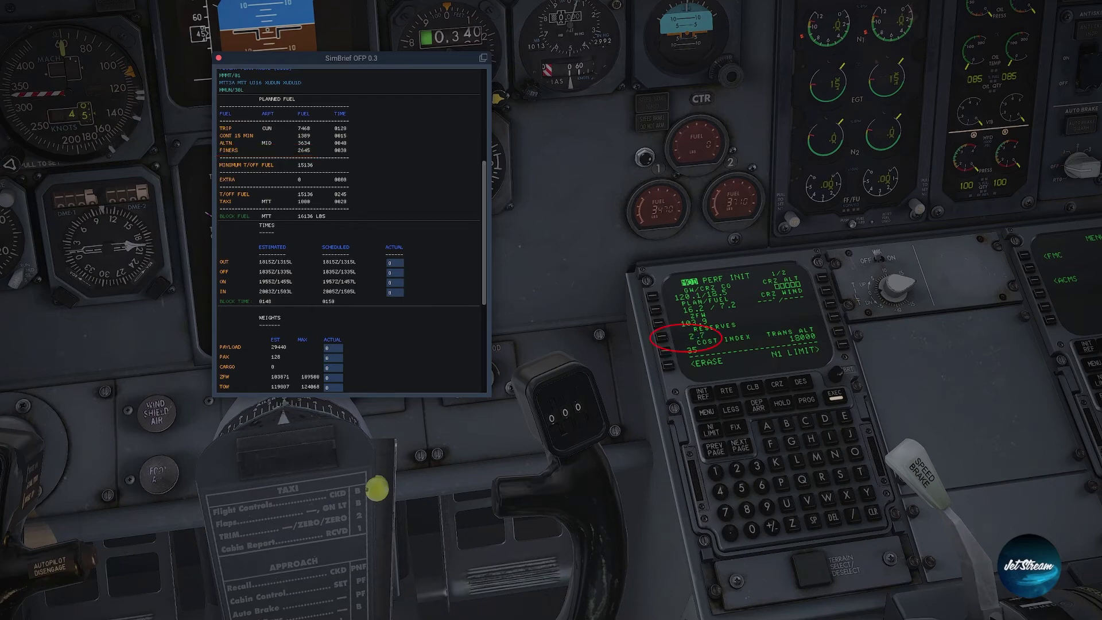
{"action": "scroll", "coordinate": [350, 230], "scroll_direction": "up", "scroll_amount": 3}
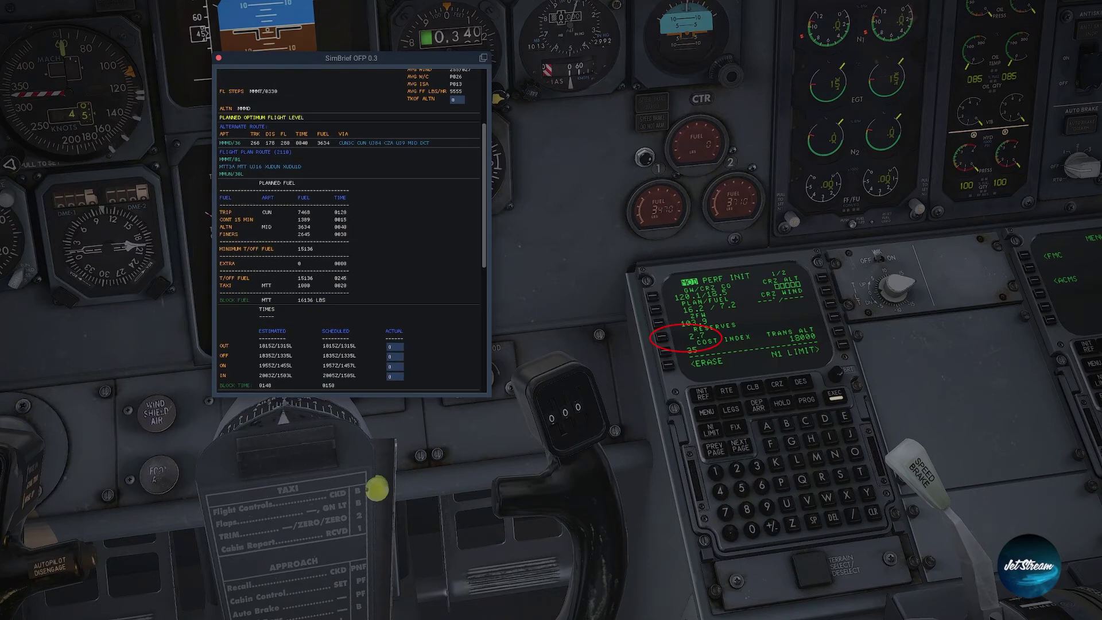
{"action": "scroll", "coordinate": [350, 230], "scroll_direction": "up", "scroll_amount": 3}
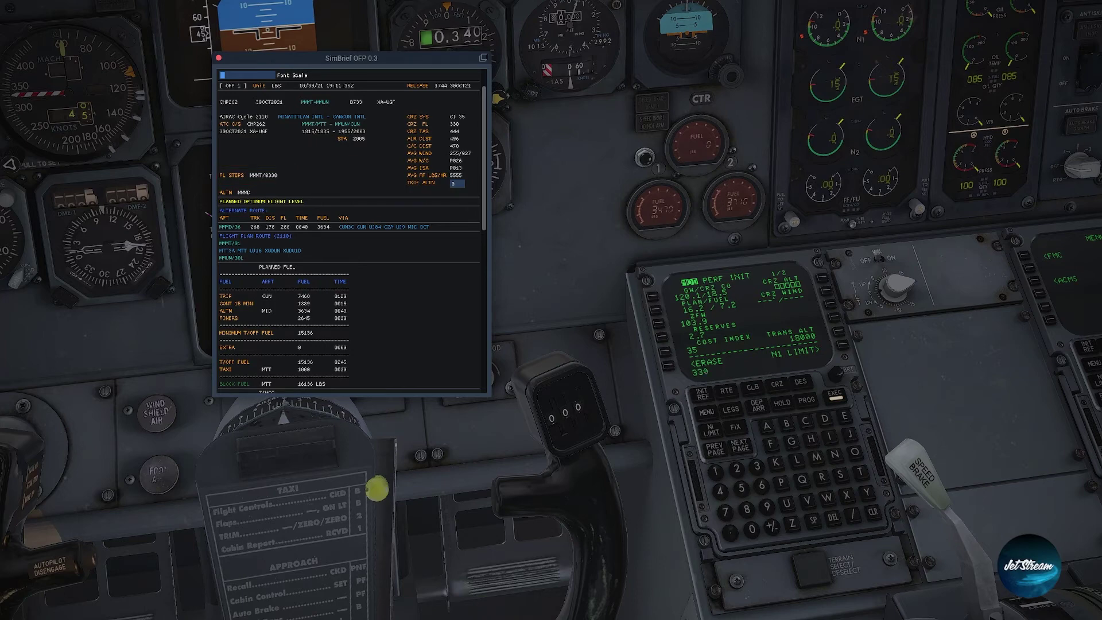
- Put 330 in the CRZ ALT field, matching the OFP's cruise level
{"action": "left_click", "coordinate": [823, 277]}
{"action": "scroll", "coordinate": [350, 229], "scroll_direction": "up", "scroll_amount": 2}
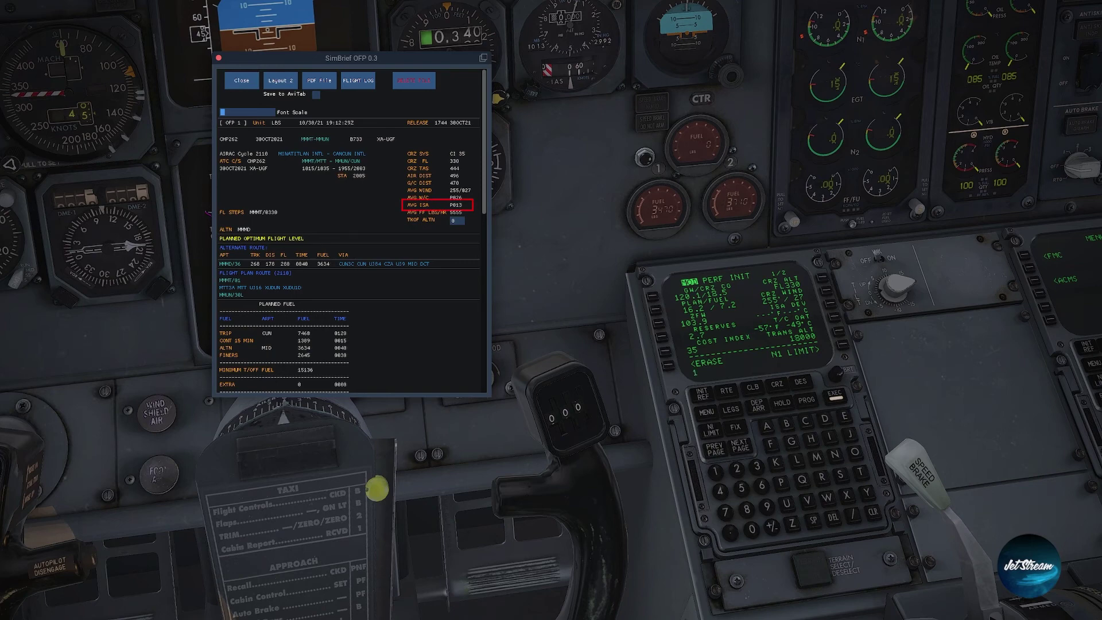
- Enter ISA DEV 13, execute the PERF INIT entries and show the N1 LIMIT page
{"action": "left_click", "coordinate": [826, 304]}
{"action": "left_click", "coordinate": [835, 395]}
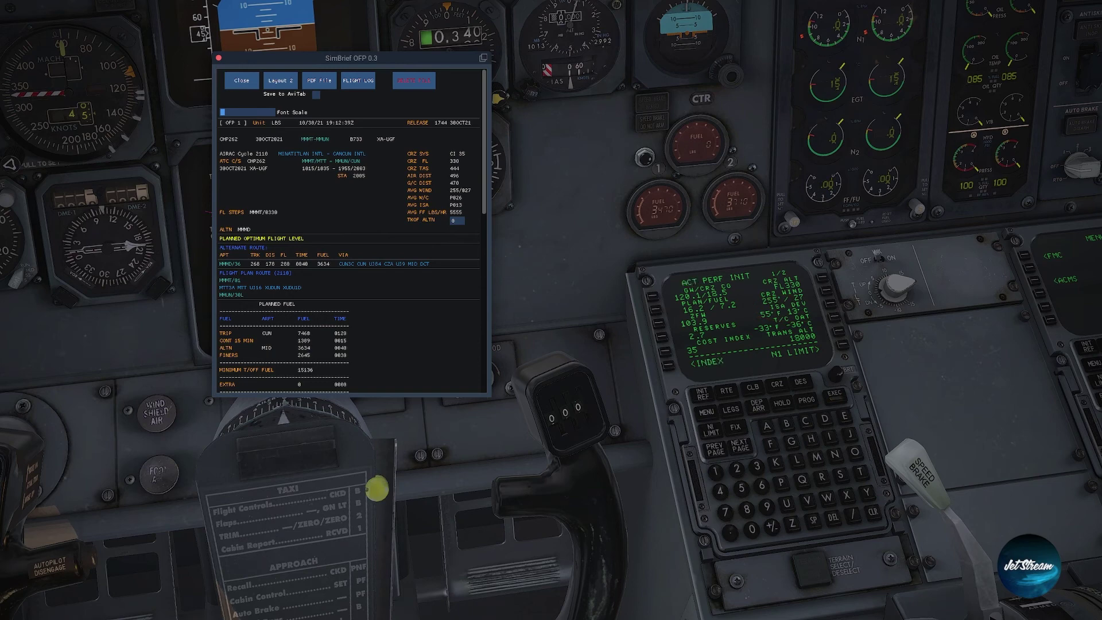
{"action": "left_click", "coordinate": [827, 350]}
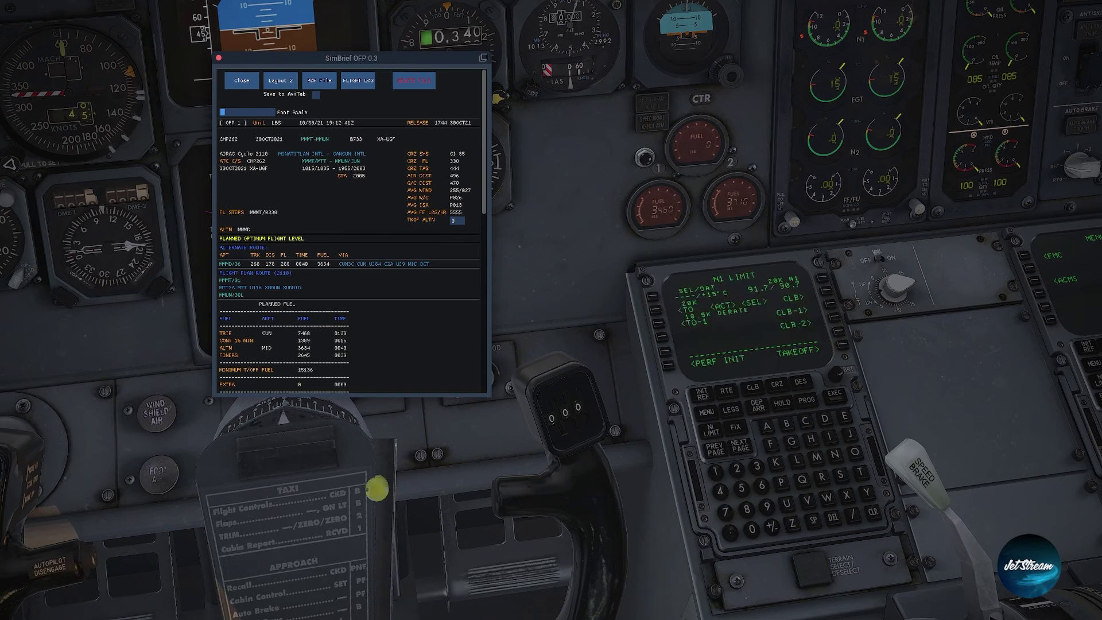